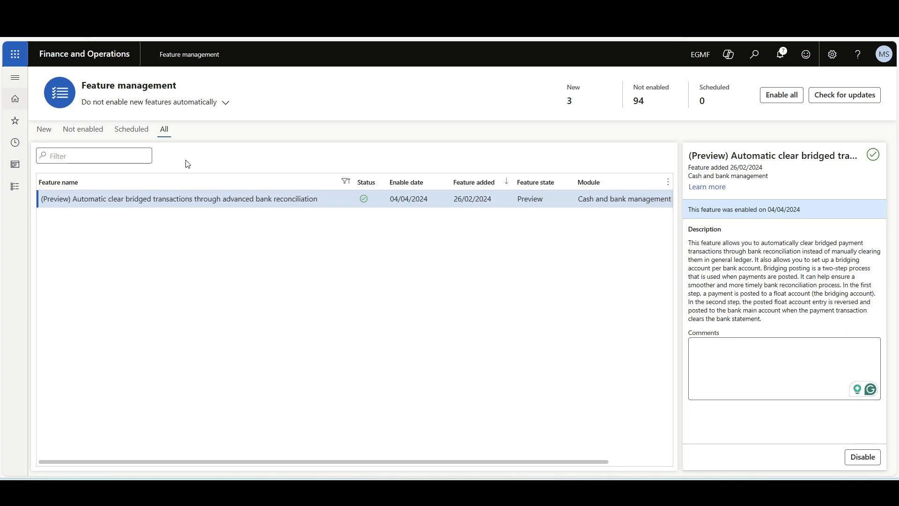
Step: Open the vendor methods of payment from the payment setup of the Accounts payable module
click(65, 55)
click(15, 78)
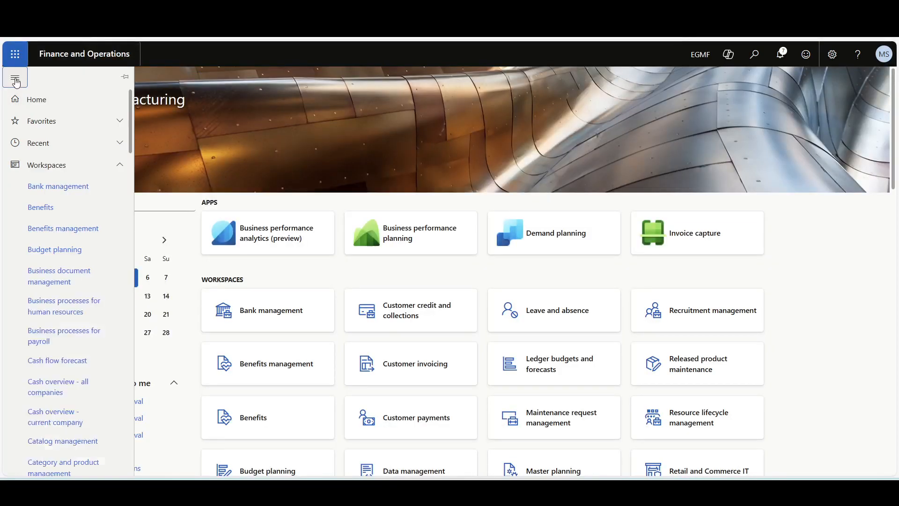
click(86, 165)
click(64, 189)
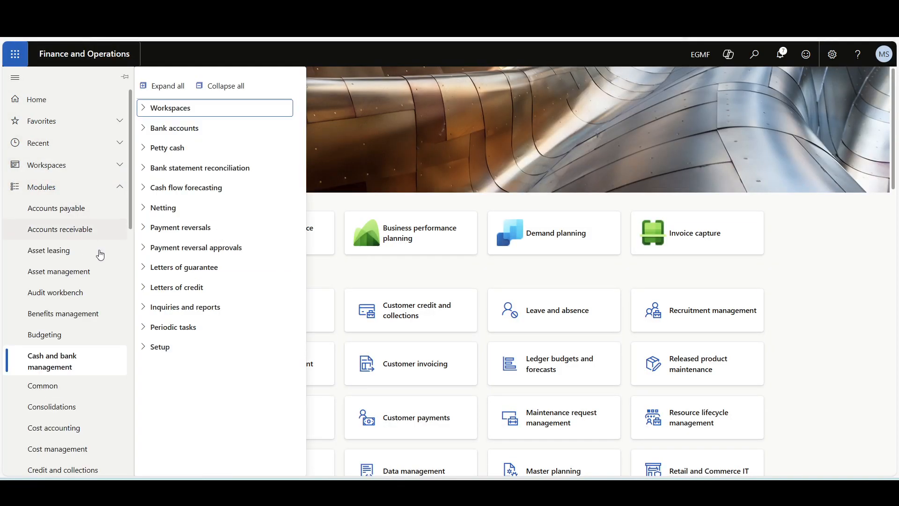
click(86, 209)
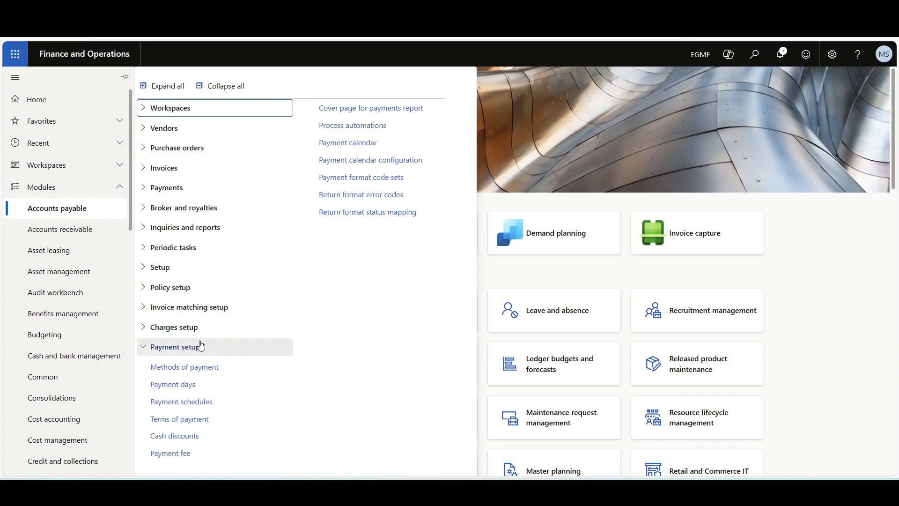
click(196, 367)
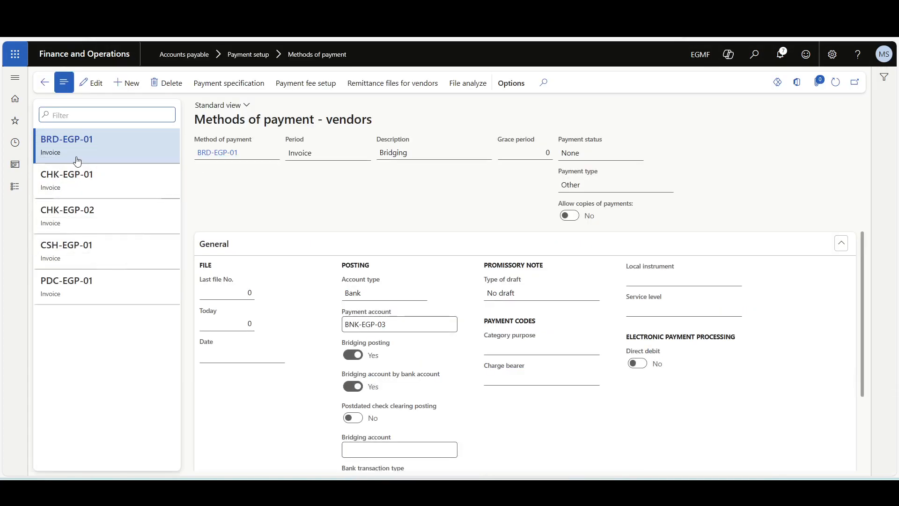
Step: Edit method of payment BRD-EGP-01 and set its payment account to BNK-EGP-05
click(92, 83)
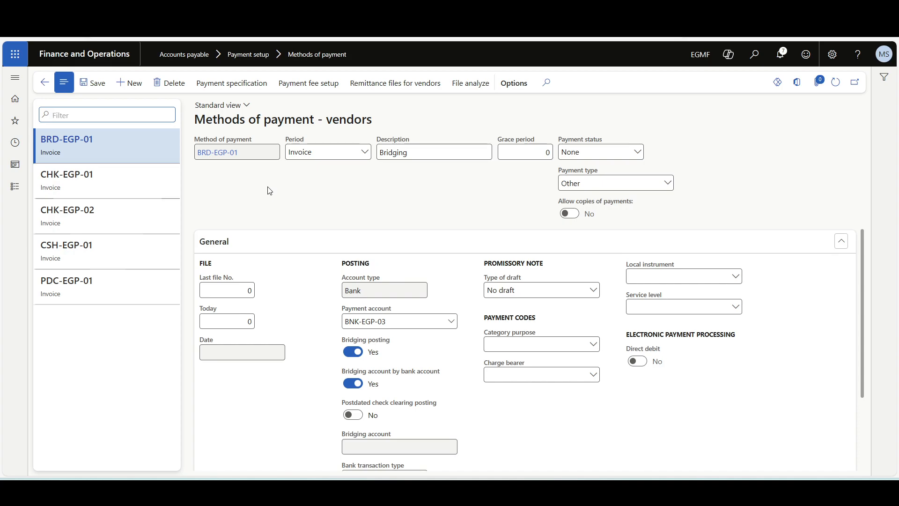
click(452, 328)
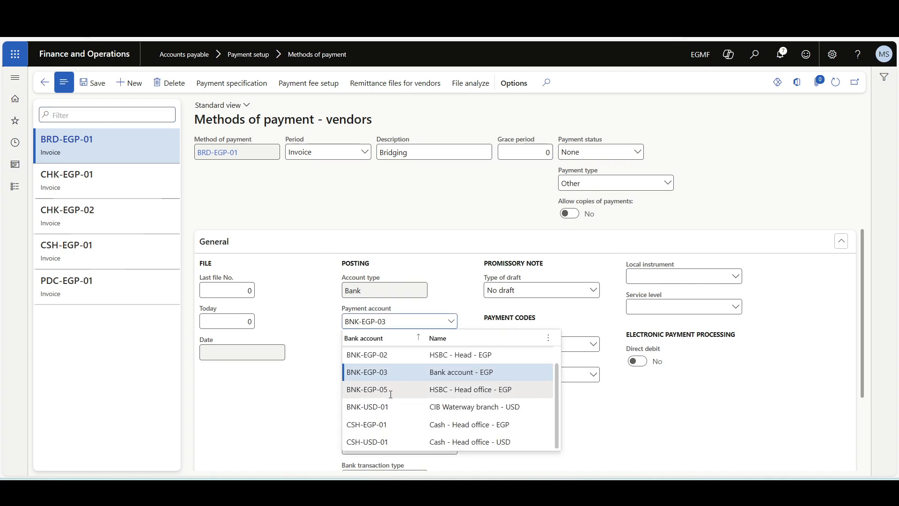
click(451, 321)
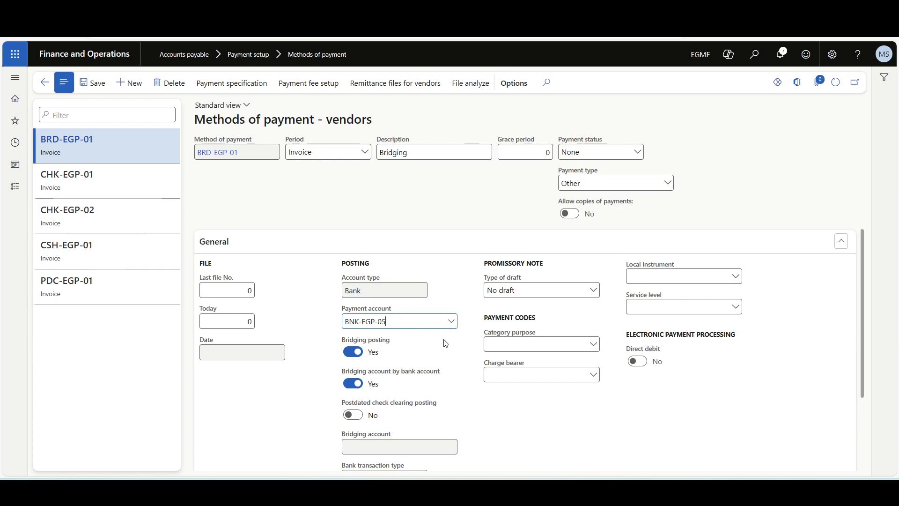
scroll(446, 343, down, 1)
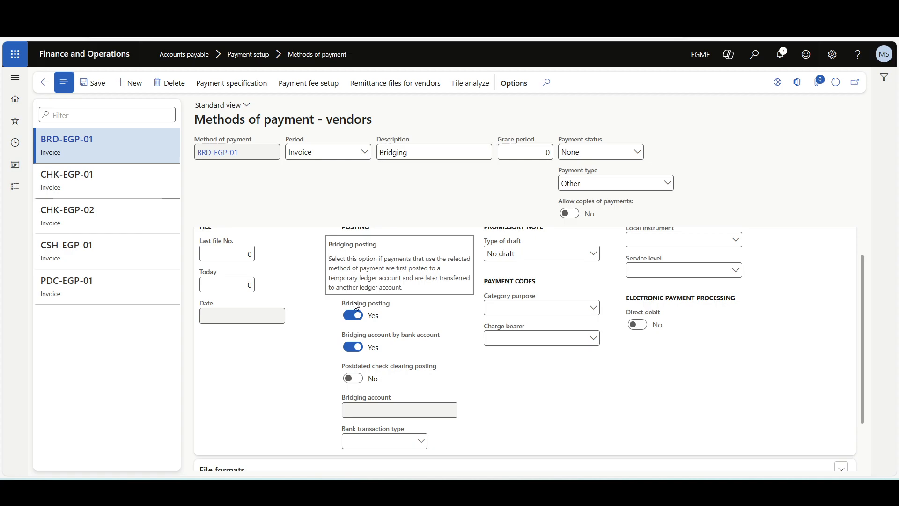
mouse_move(350, 339)
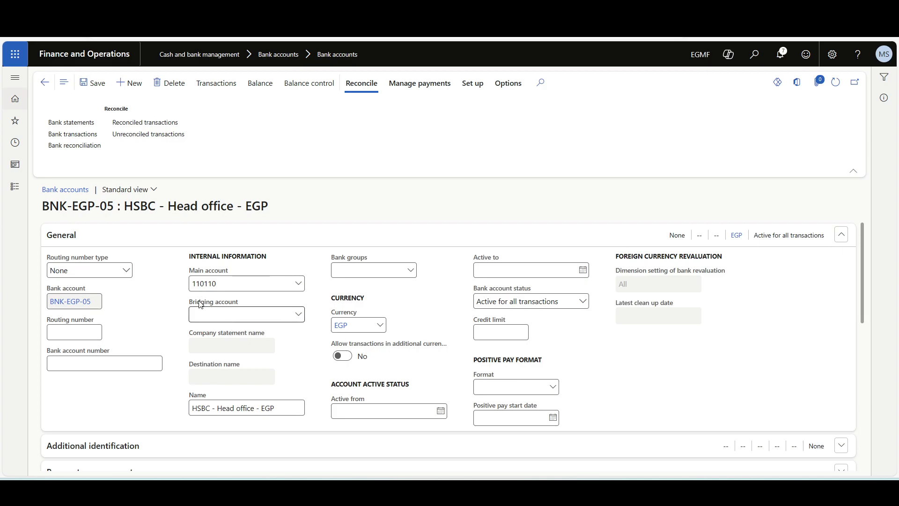
Step: Set the bridging account of bank account BNK-EGP-05 to the Notes Payable - EGP main account, filtering the lookup by "note"
click(288, 310)
click(298, 315)
text(note)
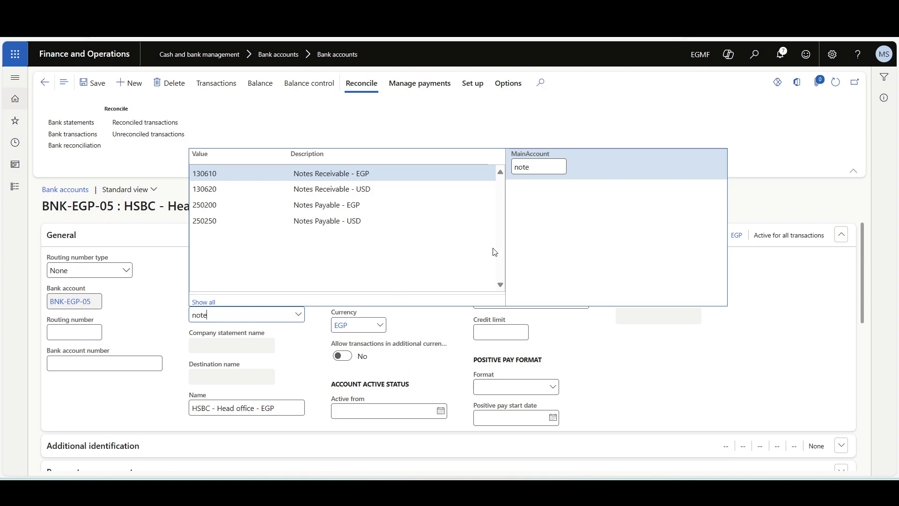
click(302, 205)
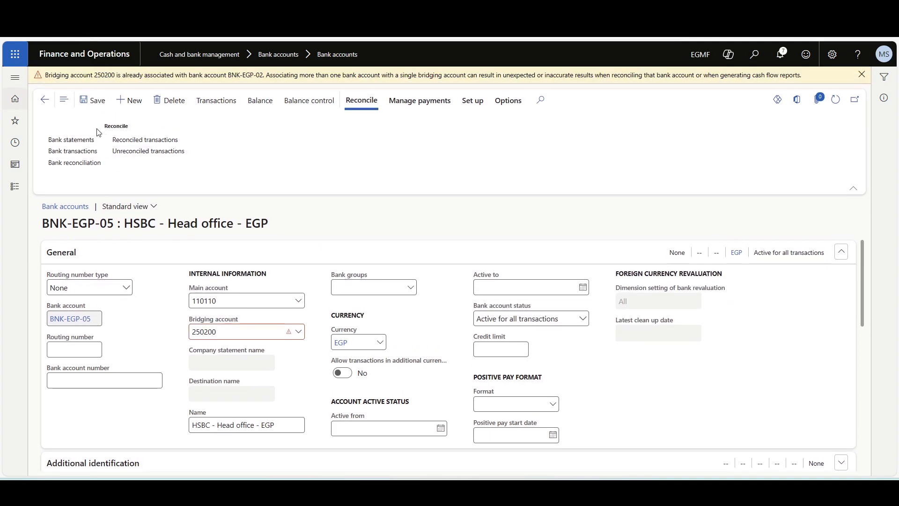
Step: Enable clearing of bridged transactions during reconciliation in the bank account's Reconciliation settings
scroll(444, 331, down, 1)
scroll(444, 331, down, 3)
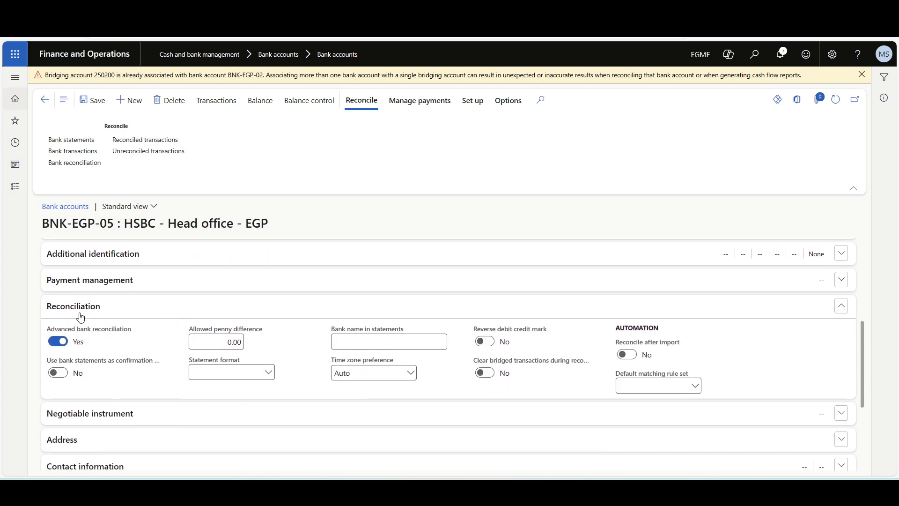
mouse_move(484, 363)
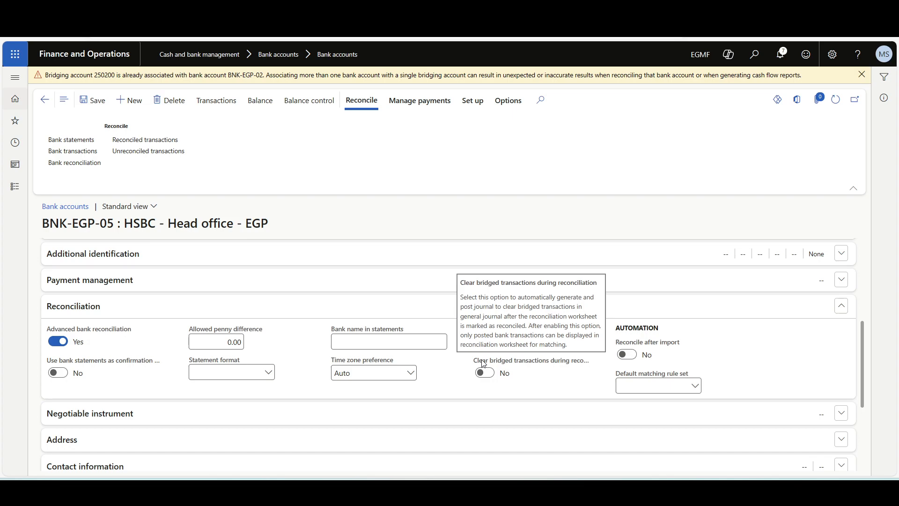
click(484, 373)
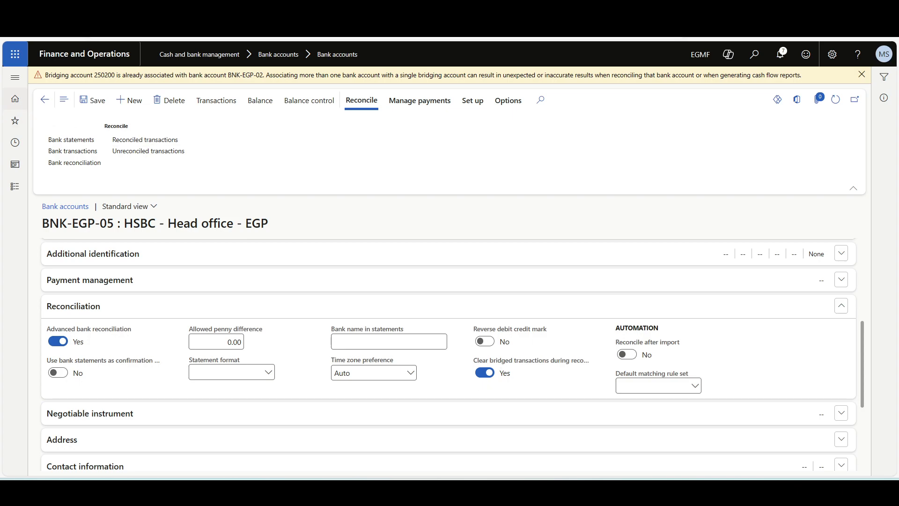
Step: Open the Cash and bank management parameters and view the Bank reconciliation settings
click(7, 81)
click(53, 121)
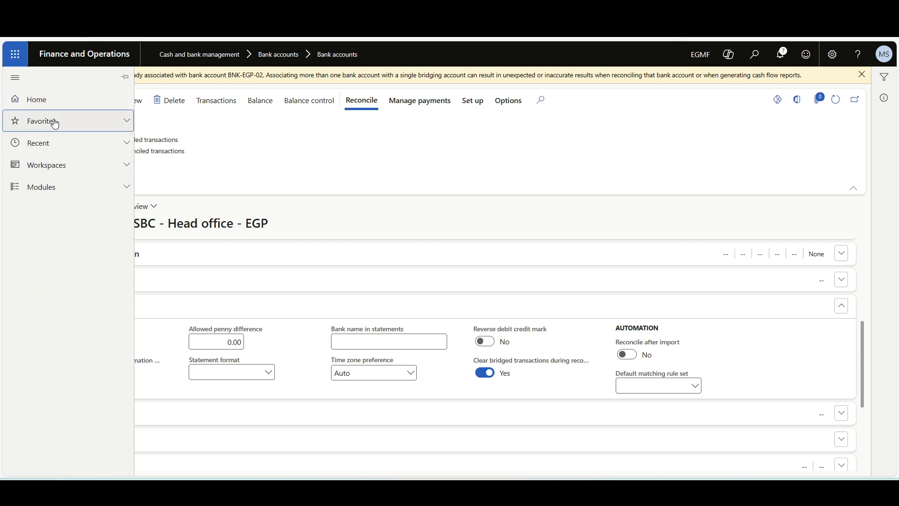
click(65, 186)
click(87, 355)
click(220, 85)
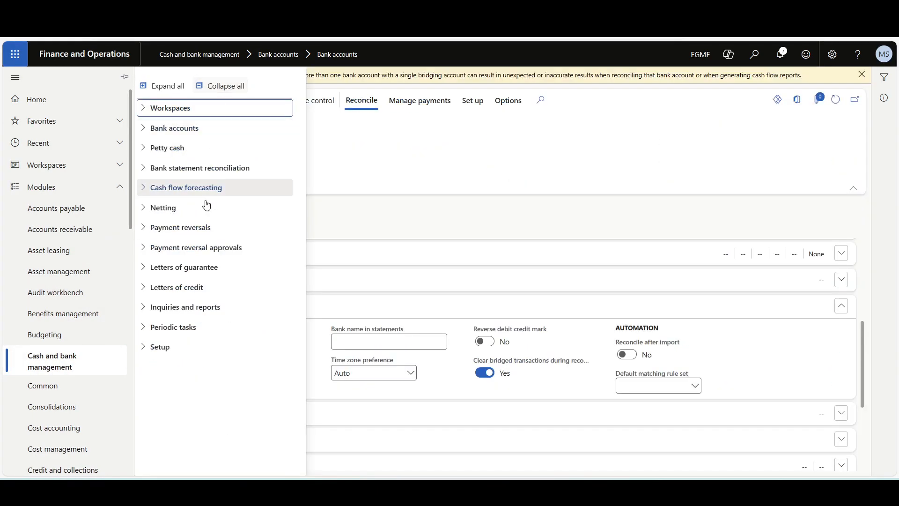
click(174, 349)
click(200, 374)
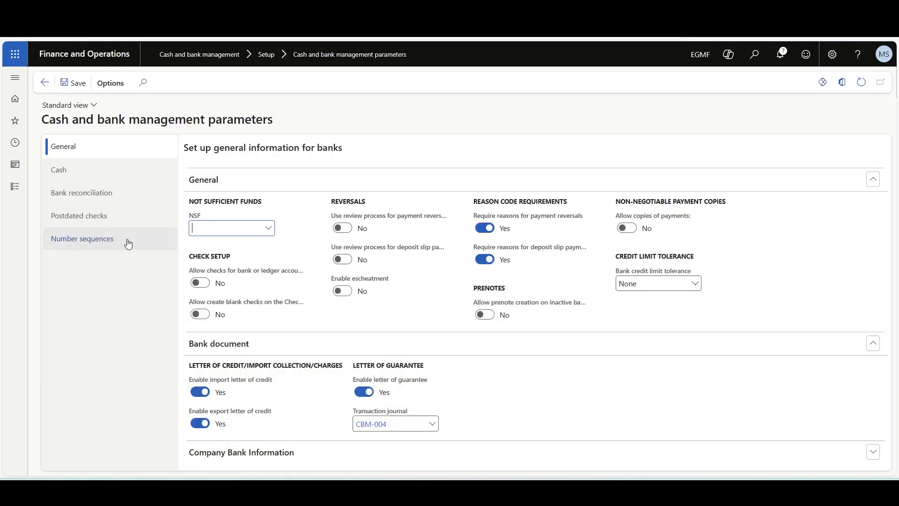
click(96, 202)
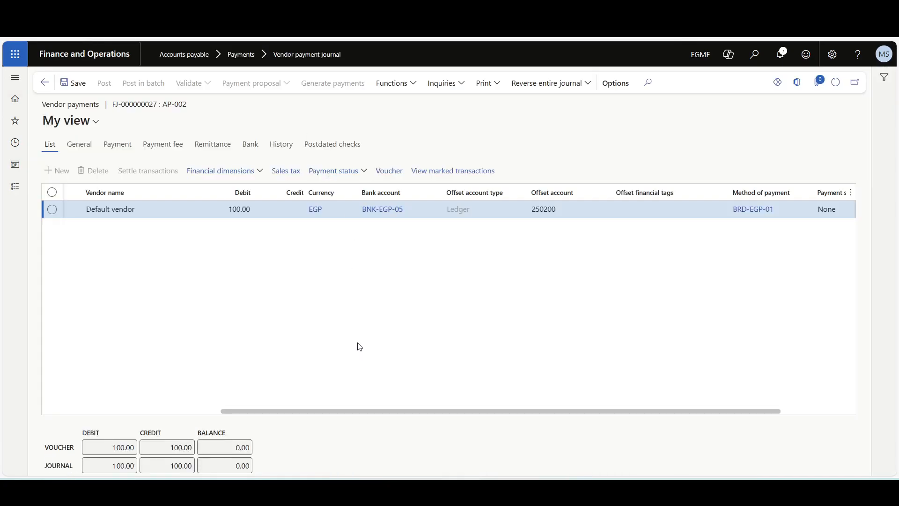
Step: Review the vendor payment journal line, checking its vendor, amount, bank account, offset account and method of payment
drag(409, 412, 195, 388)
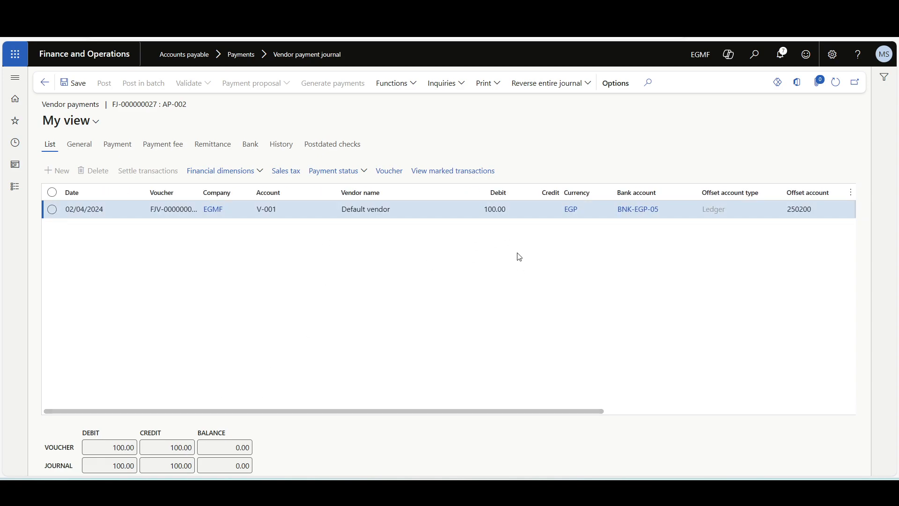
drag(525, 412, 709, 378)
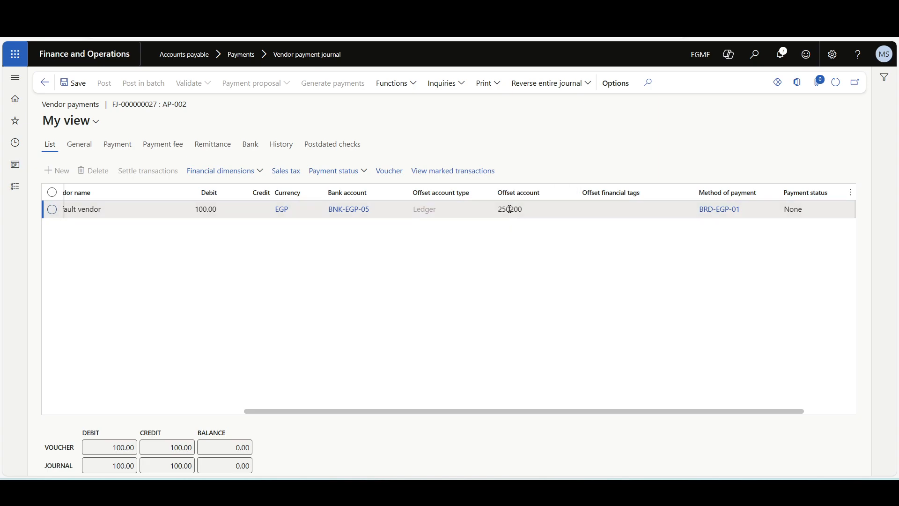
mouse_move(509, 209)
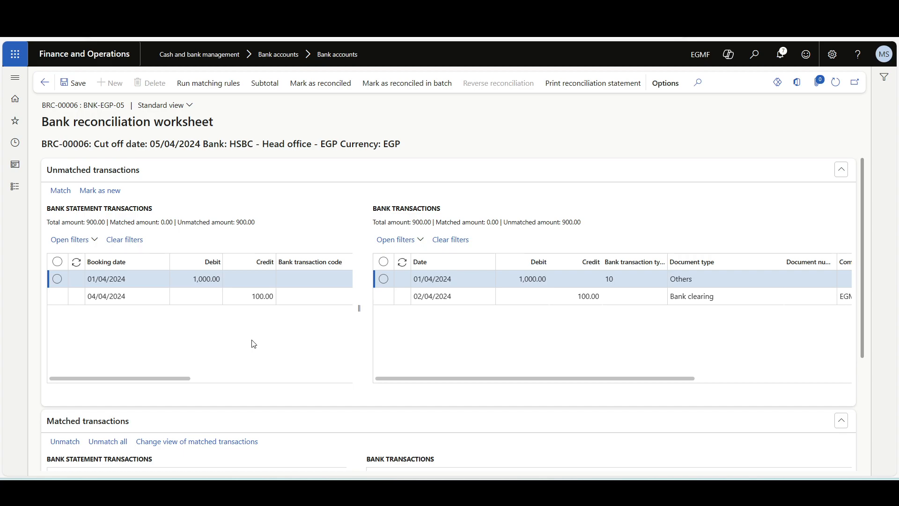
Step: Match the 1,000.00 debit bank statement line dated 01/04/2024 with the bank transaction of the same date and amount
click(57, 279)
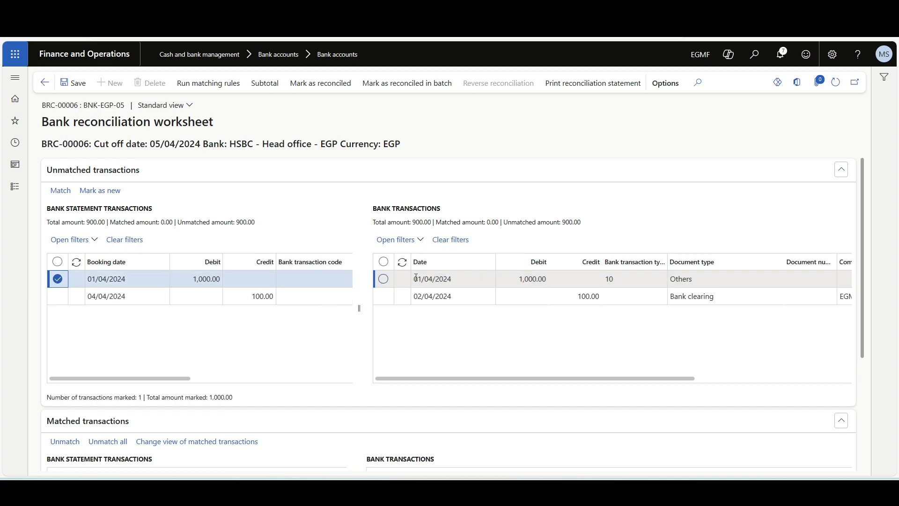
click(384, 279)
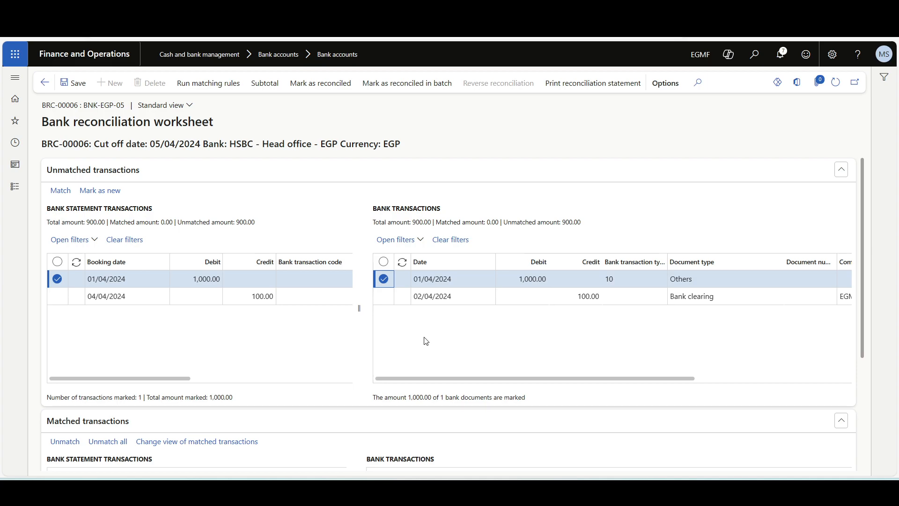
click(60, 190)
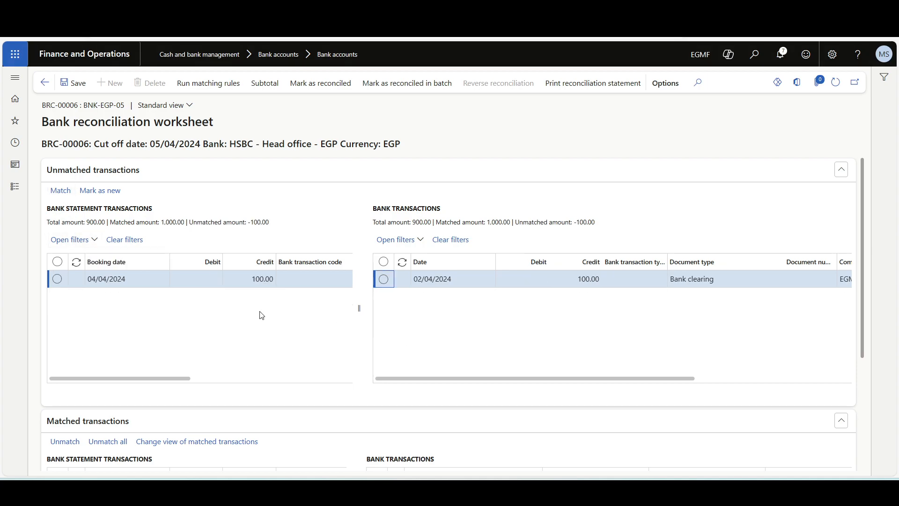
Step: Match the 100.00 credit statement line with the 100.00 bank clearing transaction and mark the worksheet as reconciled
click(240, 281)
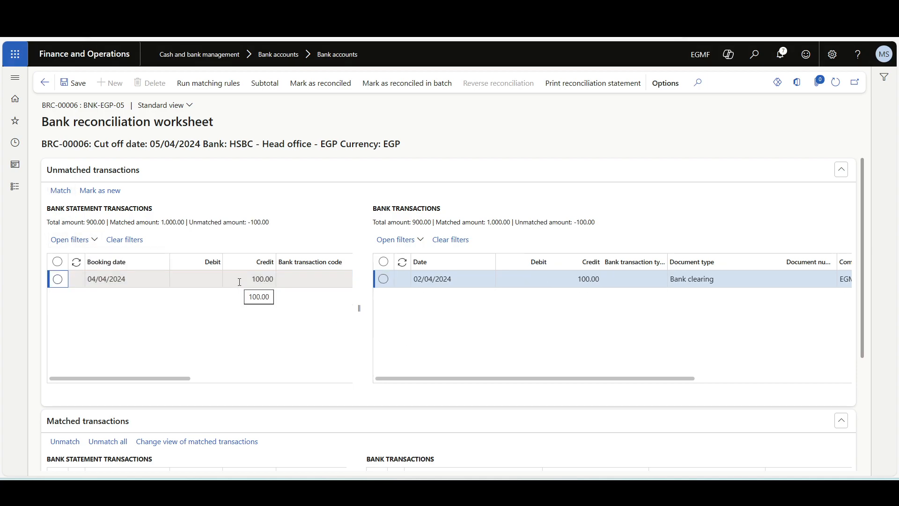
click(239, 282)
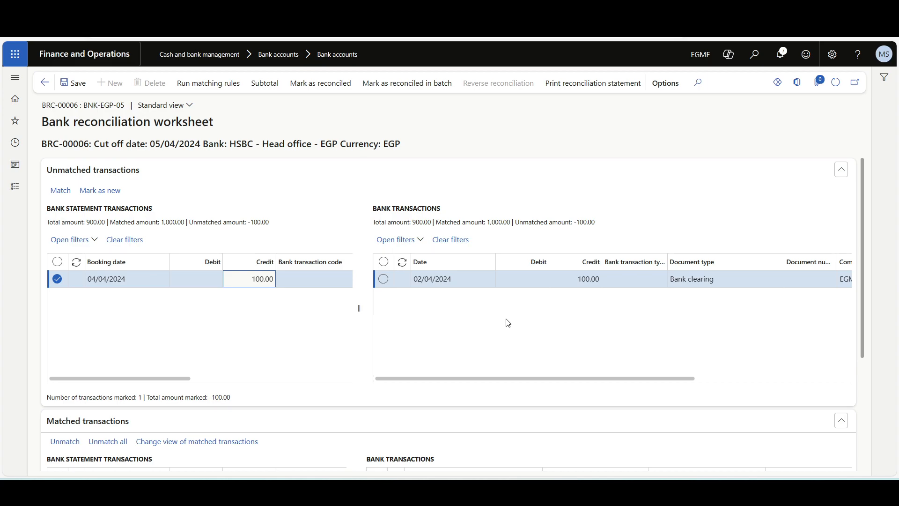
click(384, 279)
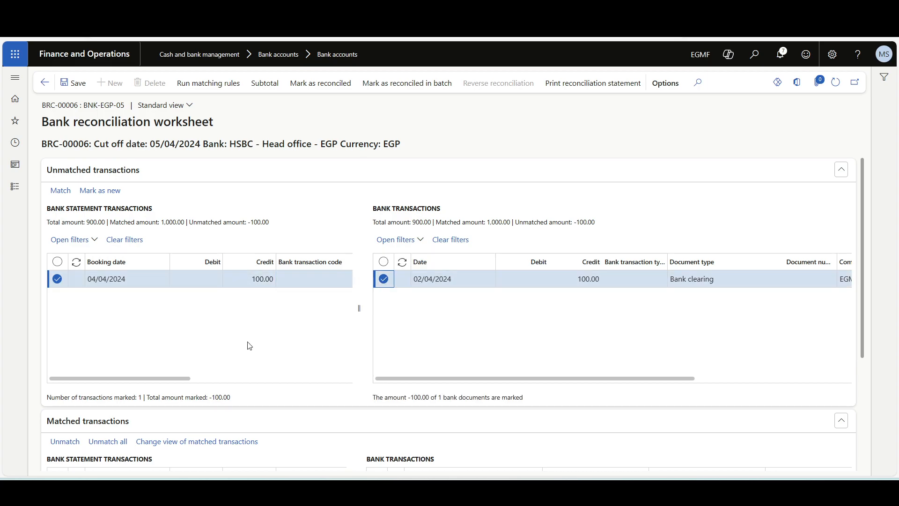
click(60, 190)
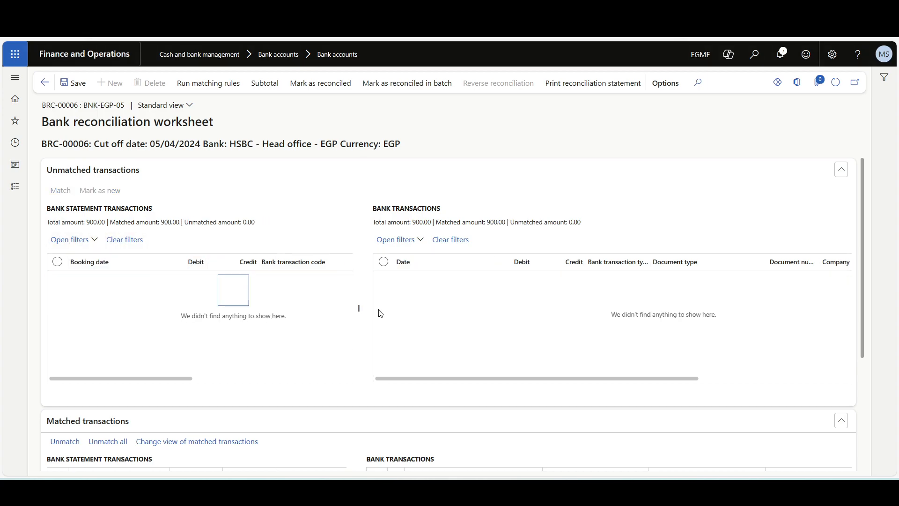
click(307, 87)
click(513, 252)
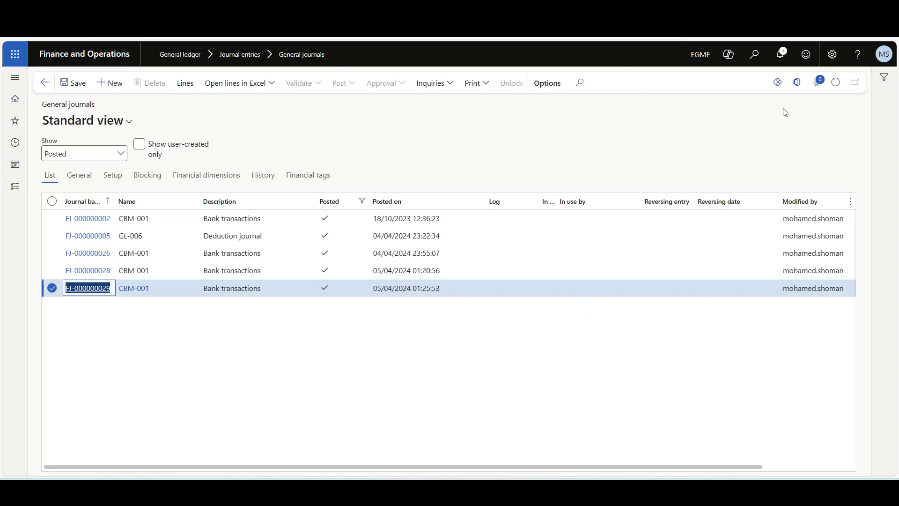
Step: Refresh the posted general journals, open journal FJ-000000029 and examine its voucher line's description, amount and offset account
click(836, 82)
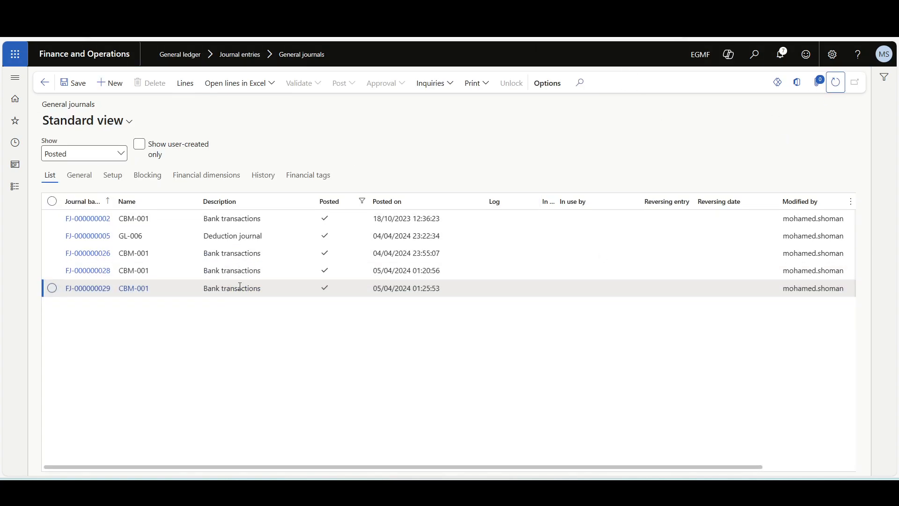
click(83, 295)
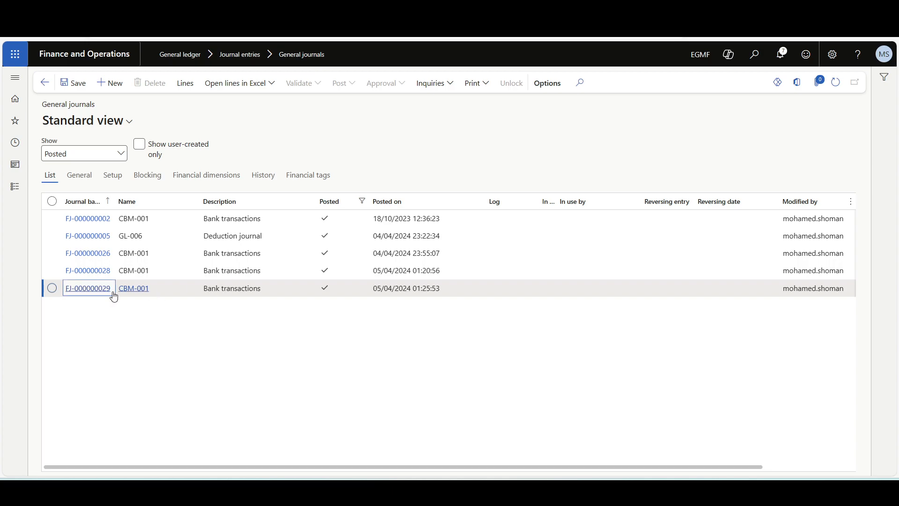
click(96, 293)
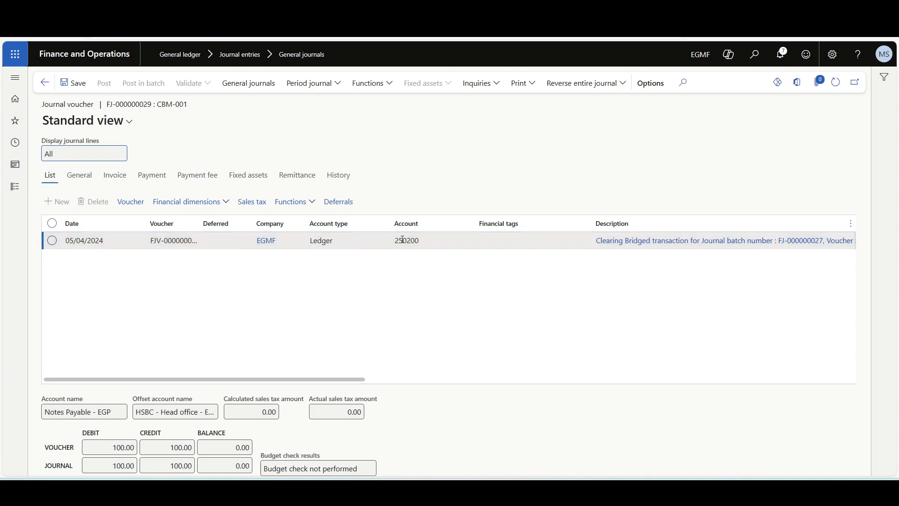
drag(296, 380, 458, 375)
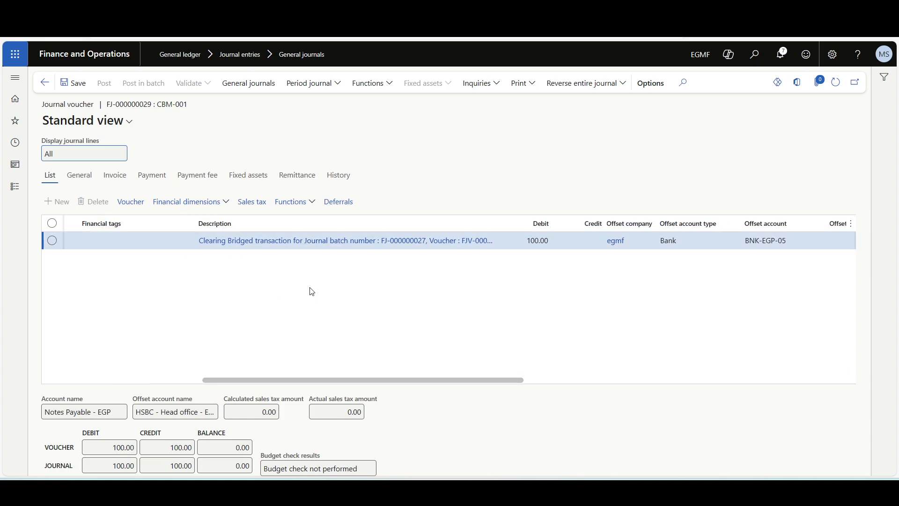
click(318, 317)
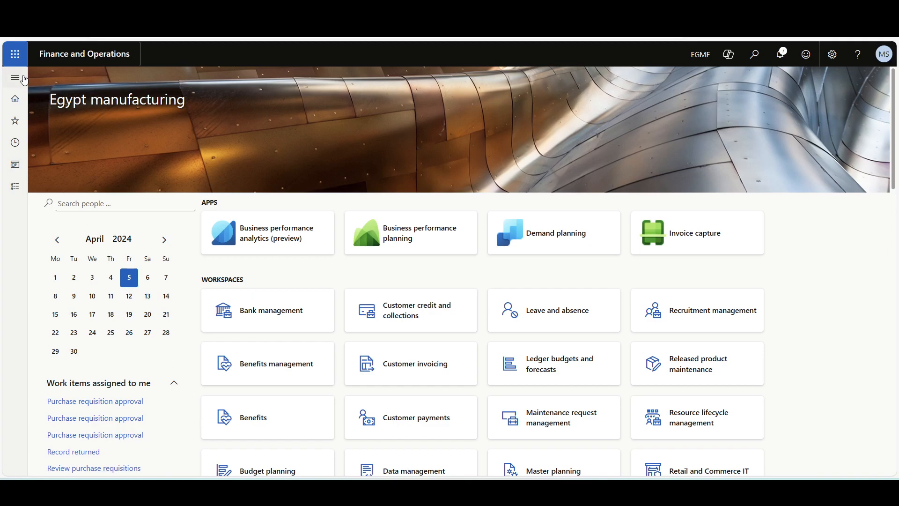
Step: Open the Clear bridged transactions periodic task in Cash and bank management
click(15, 77)
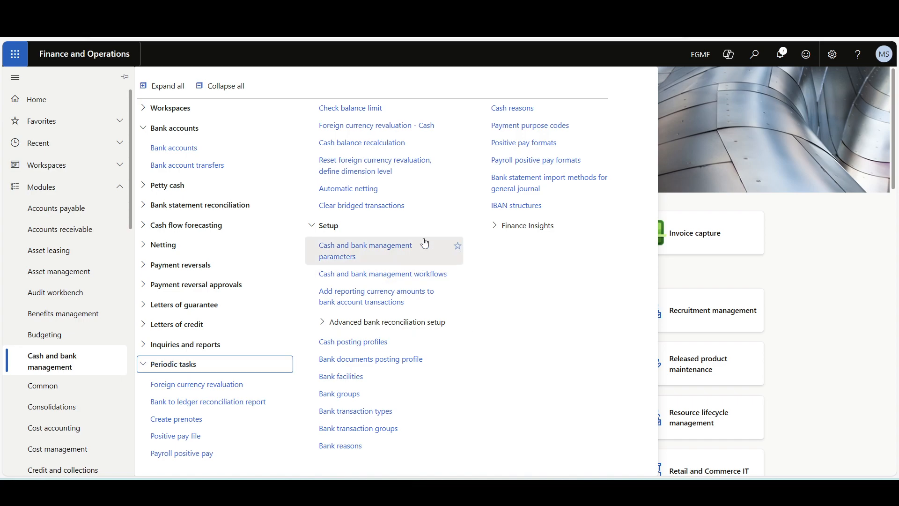
click(361, 205)
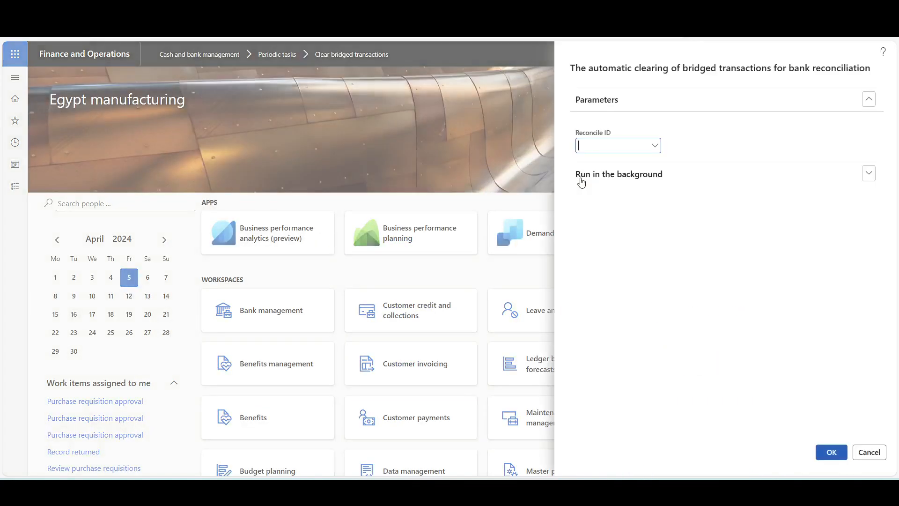